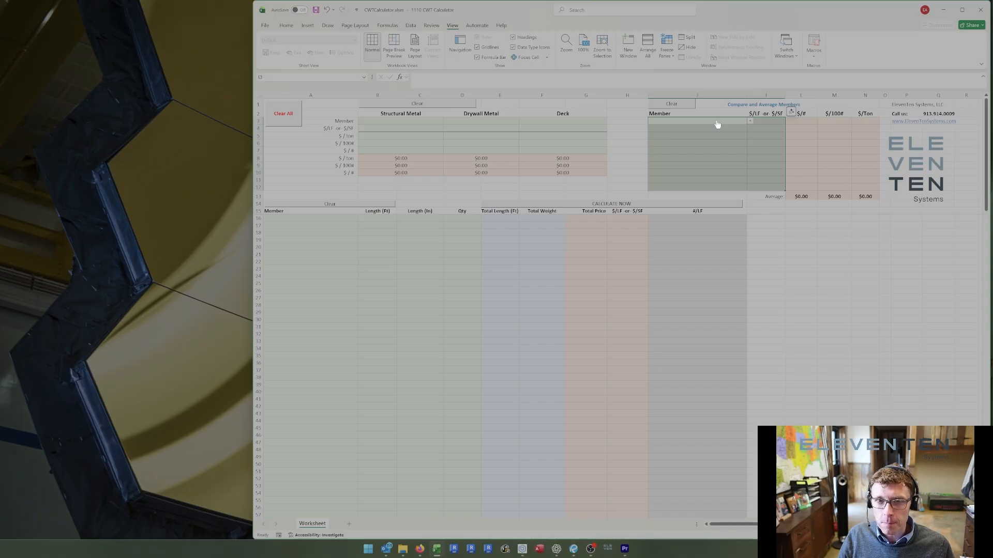
Examine the empty input areas for metal and deck pricing and for the member length and quantity list.
drag(437, 124, 565, 149)
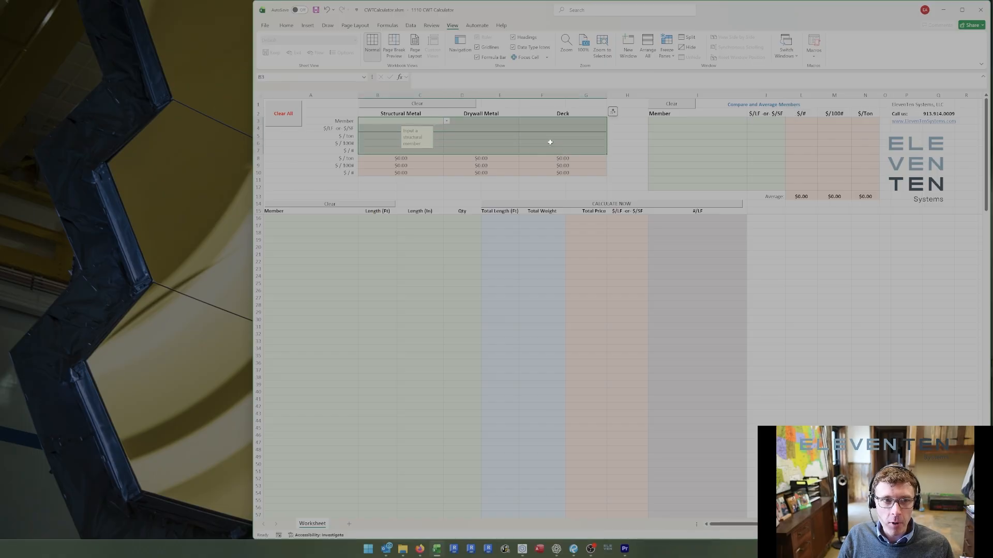
drag(296, 218, 456, 379)
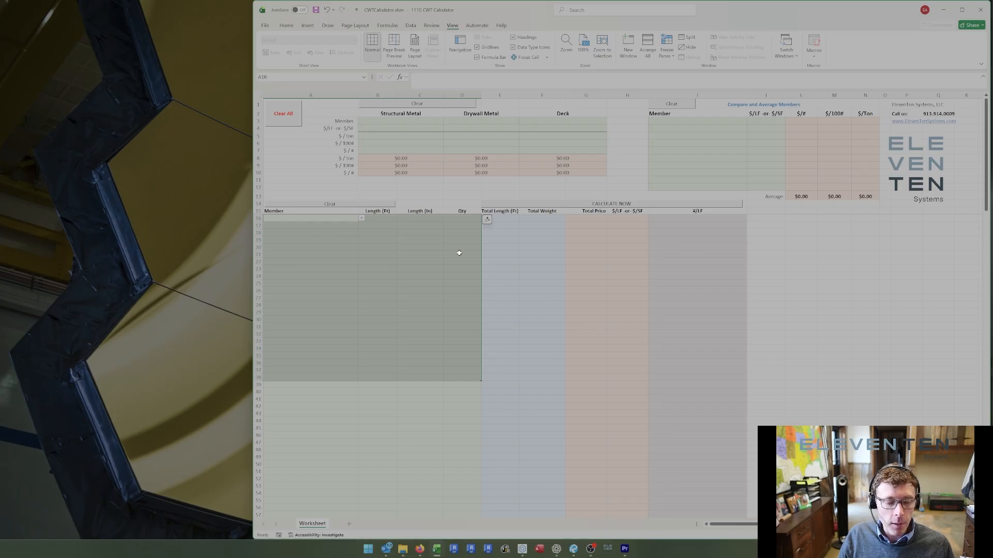
click(332, 240)
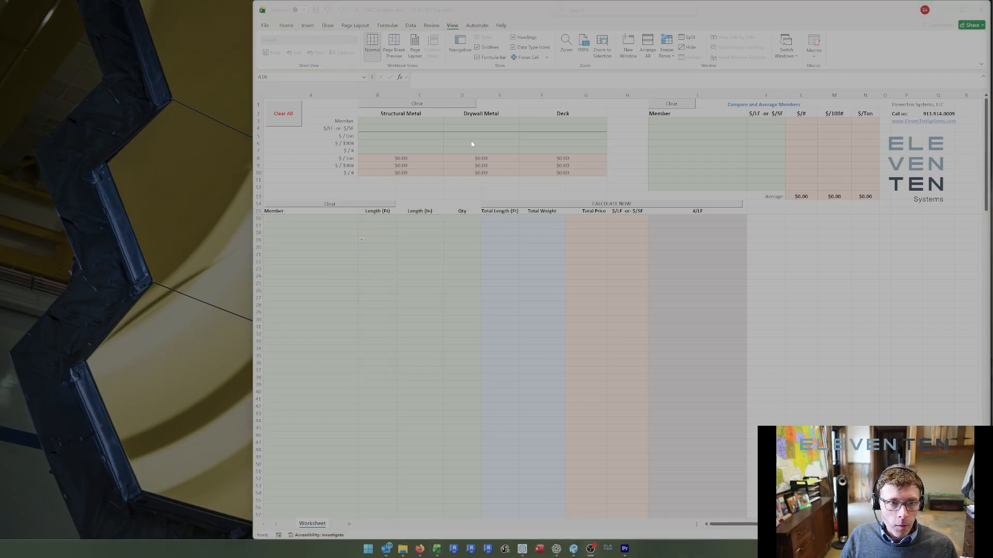
Switch to the Quote PDF in Revu and draw a cloud around the -35/8 18GA CSJ line priced at 890.00.
click(574, 548)
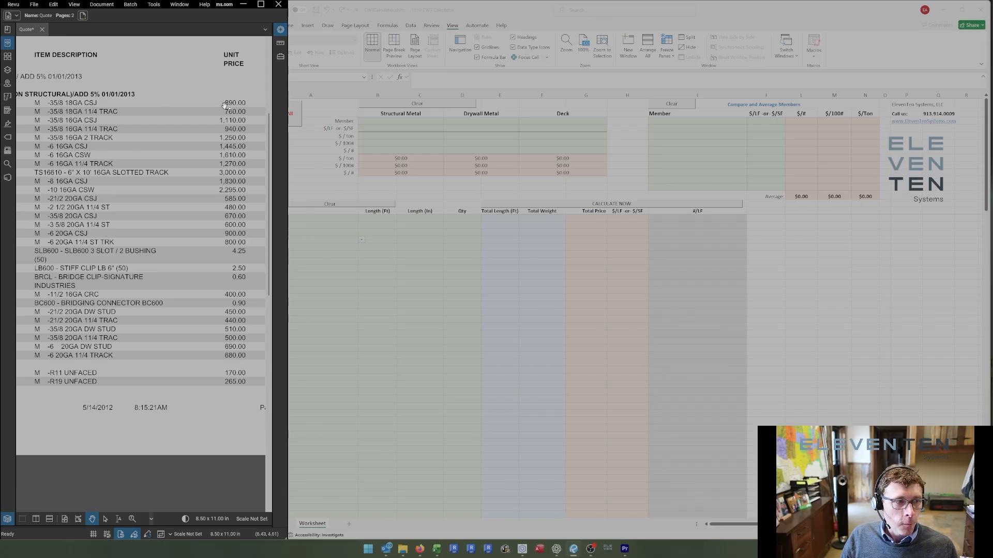
click(380, 120)
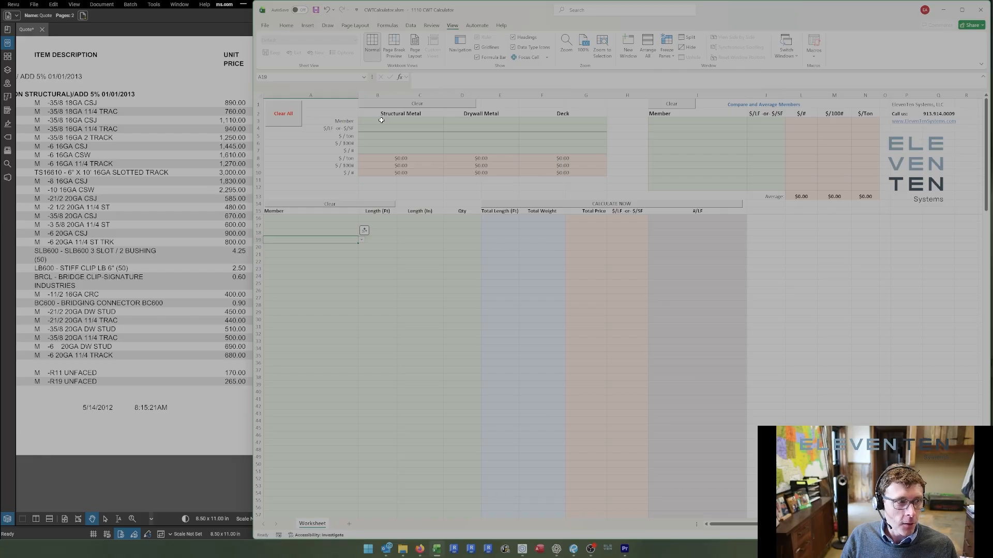
click(381, 121)
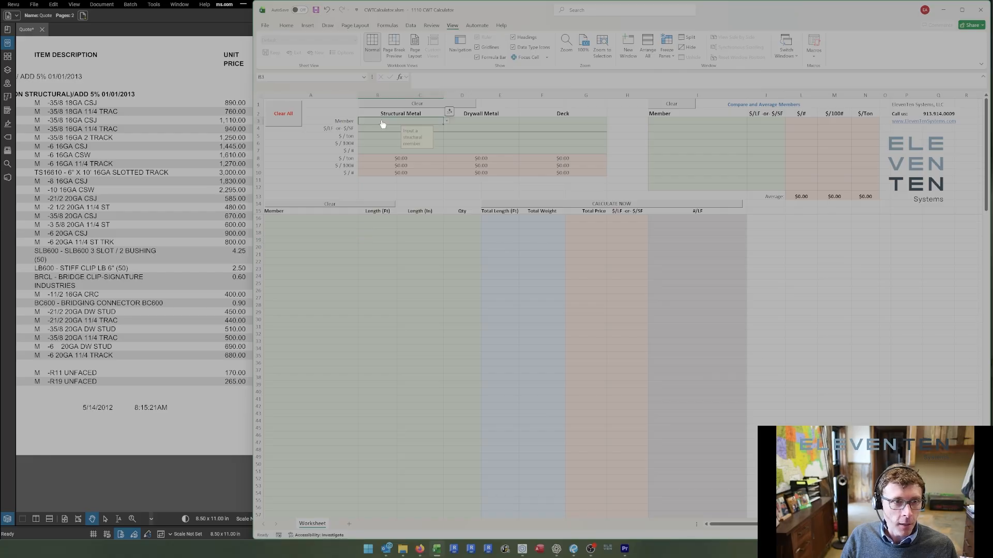
click(187, 109)
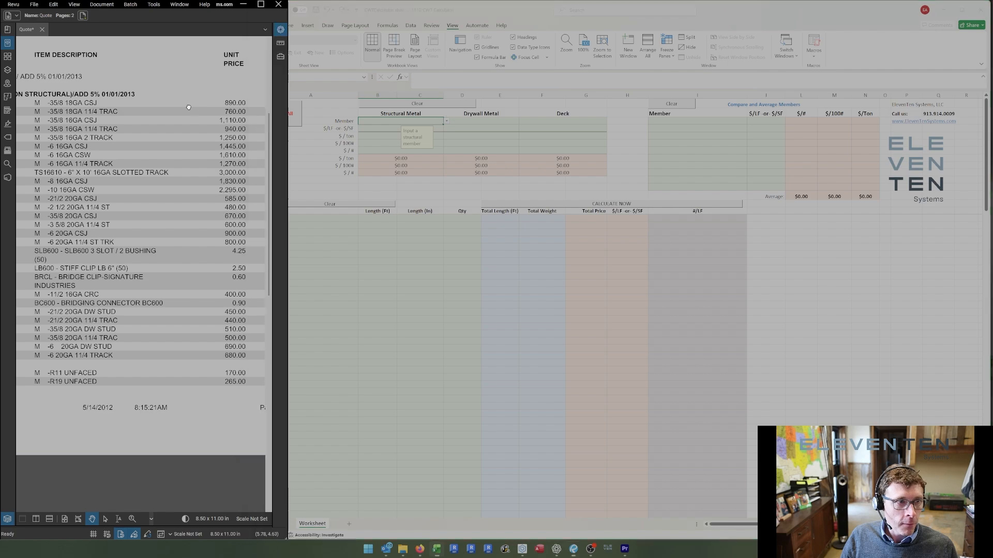
key(c)
drag(46, 98, 188, 112)
In the Excel calculator, enter Structural Metal member 362S162-43 43mils (18ga) (33ksi) at $0.89 per LF and check its $/100# price.
click(401, 122)
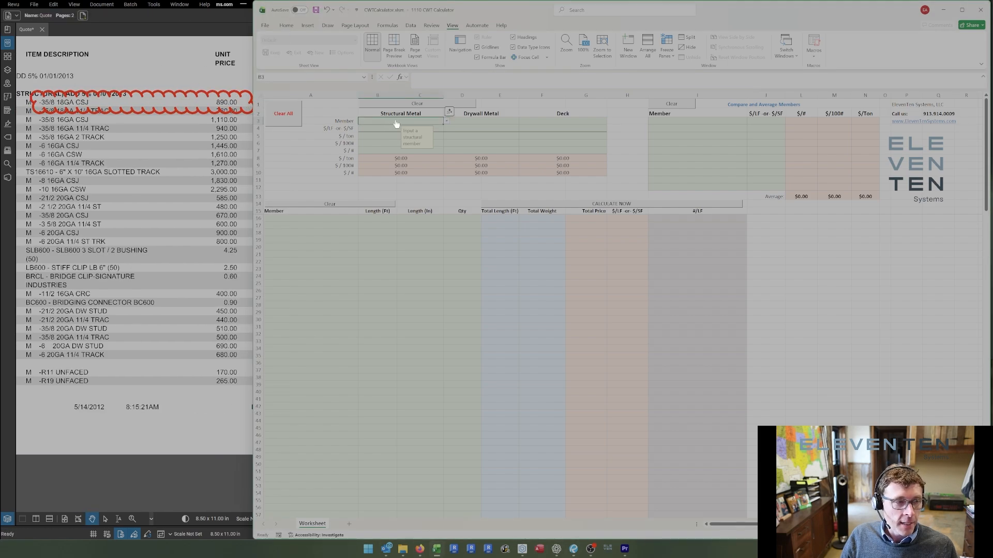
text(362S162-43  43mils (18ga) (33ksi))
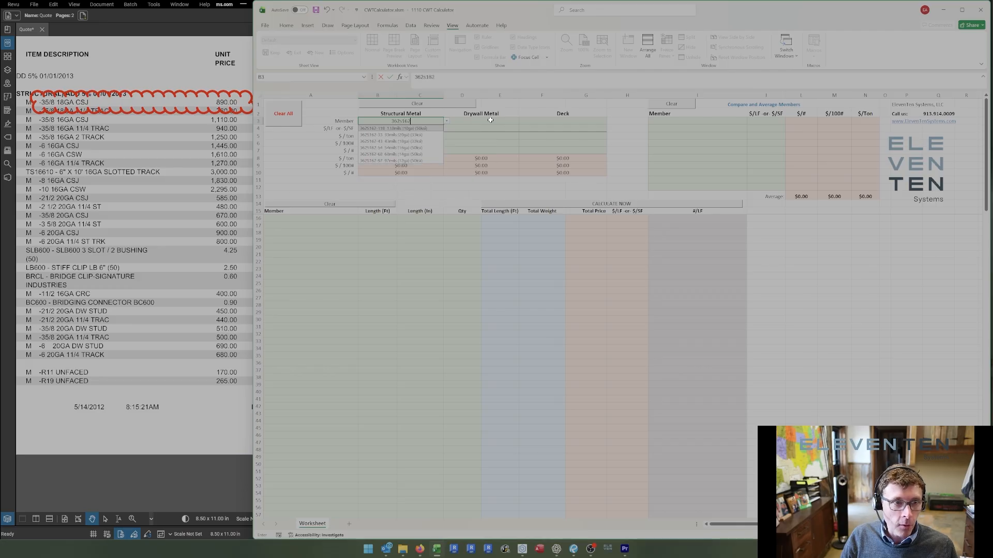
key(Tab)
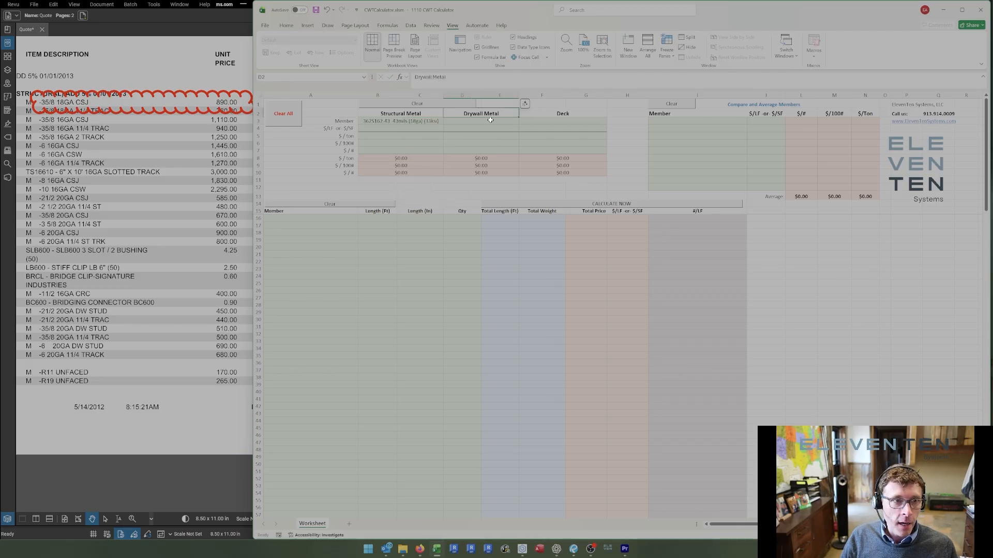
key(Left)
key(Down)
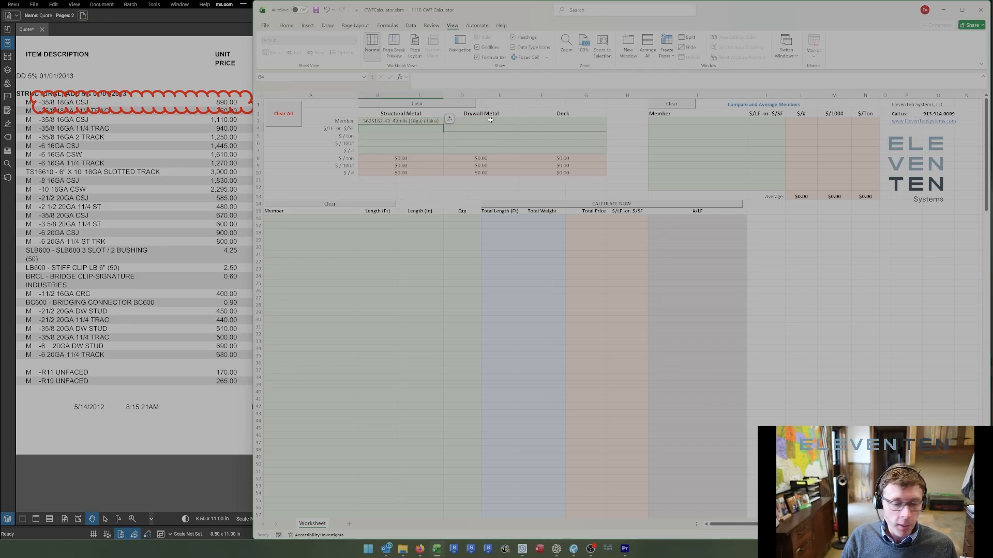
text(.89)
key(Return)
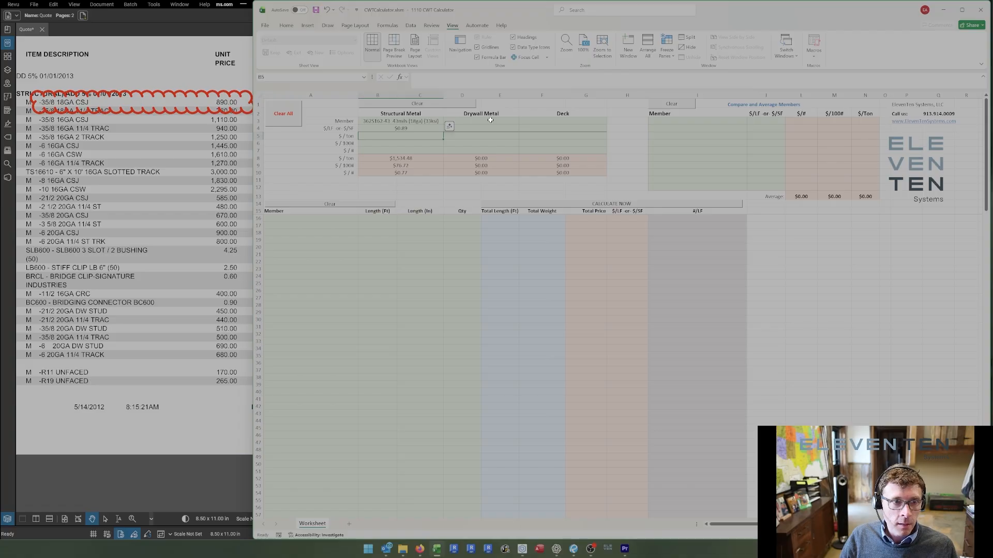
click(418, 165)
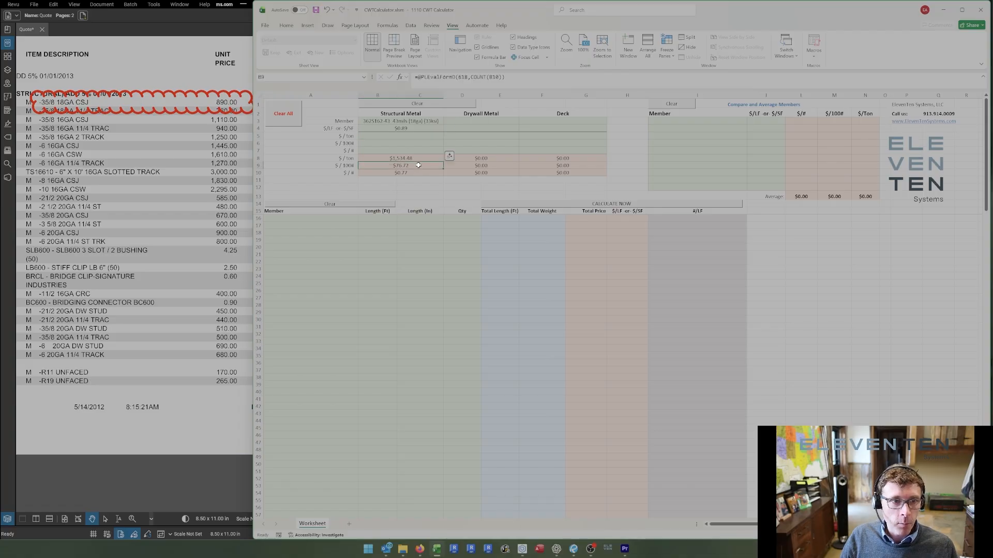
List 600S300-97 97mils (12ga) (50ksi) and a 54mil 16ga (50ksi) member in the lower table and review their $/LF prices.
click(342, 218)
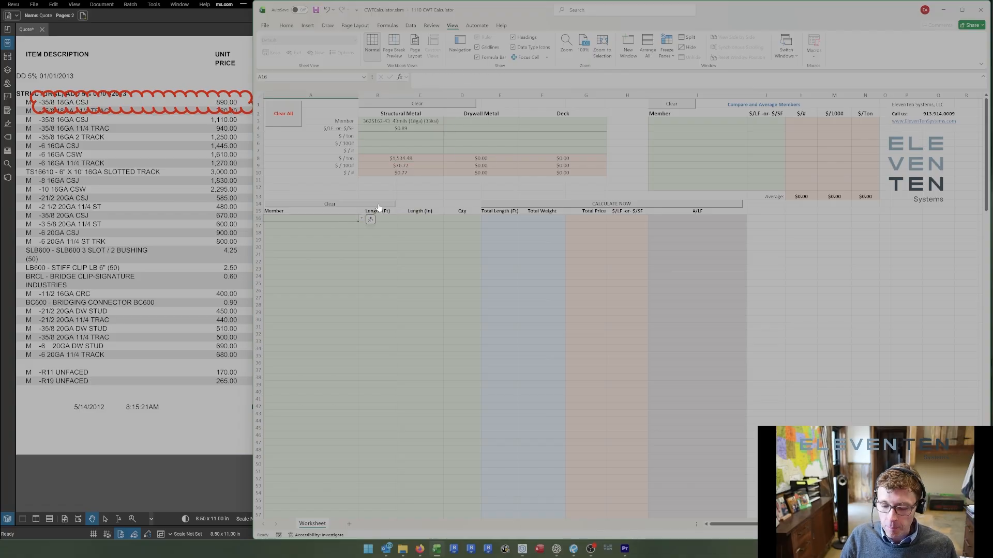
text(600S300-97  97mils (12ga) (50ksi))
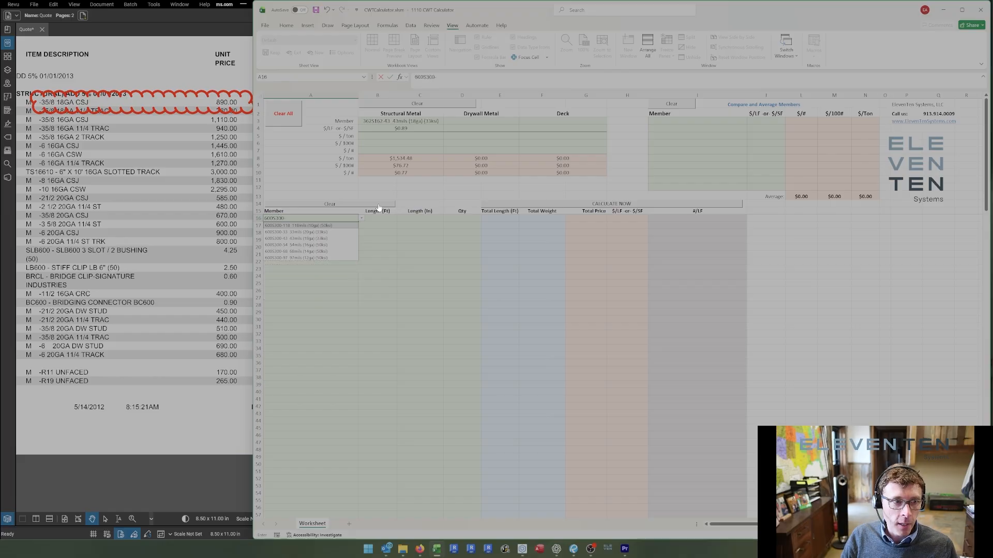
key(Return)
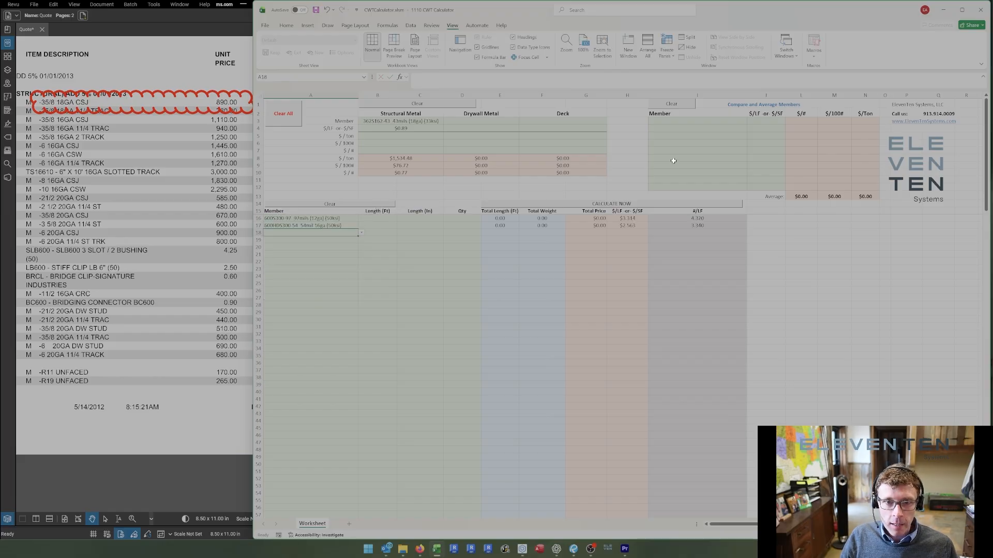
drag(635, 218, 632, 234)
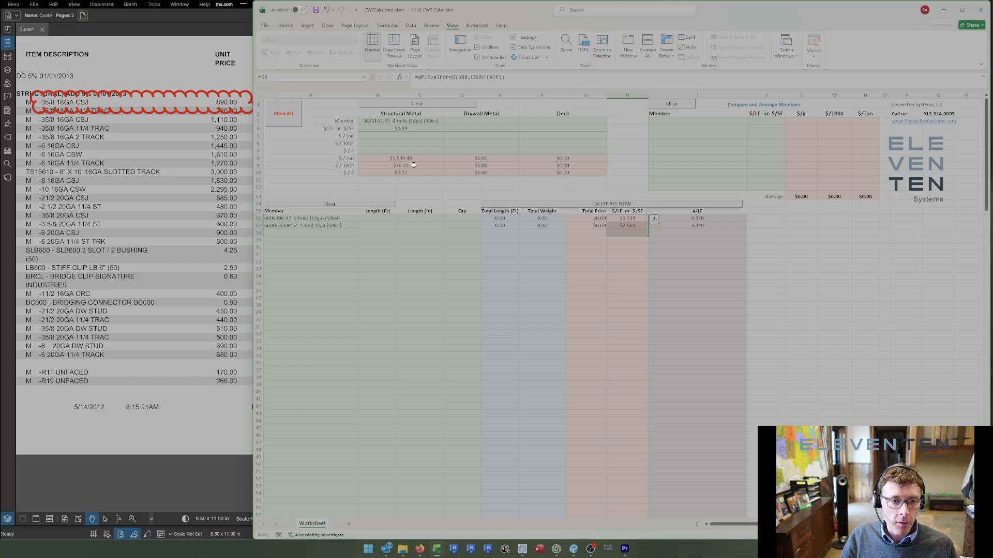
drag(413, 166, 413, 170)
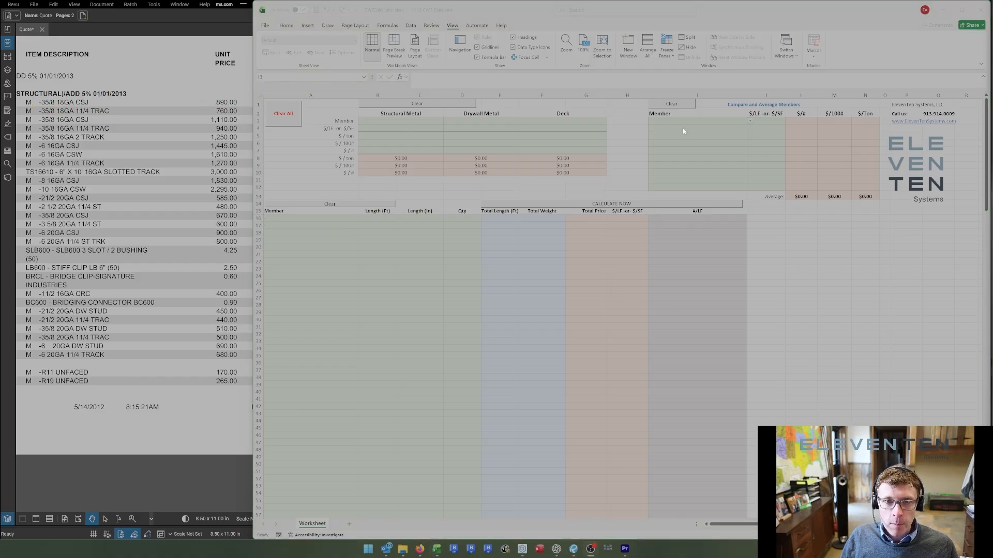
Fill Compare and Average Members with 362S162-43 at $0.89, 362T125-43 at $0.76, 362S162-54 at $1.11, 600S162-54 at $1.45 and 800S162-54 at $1.83.
click(683, 128)
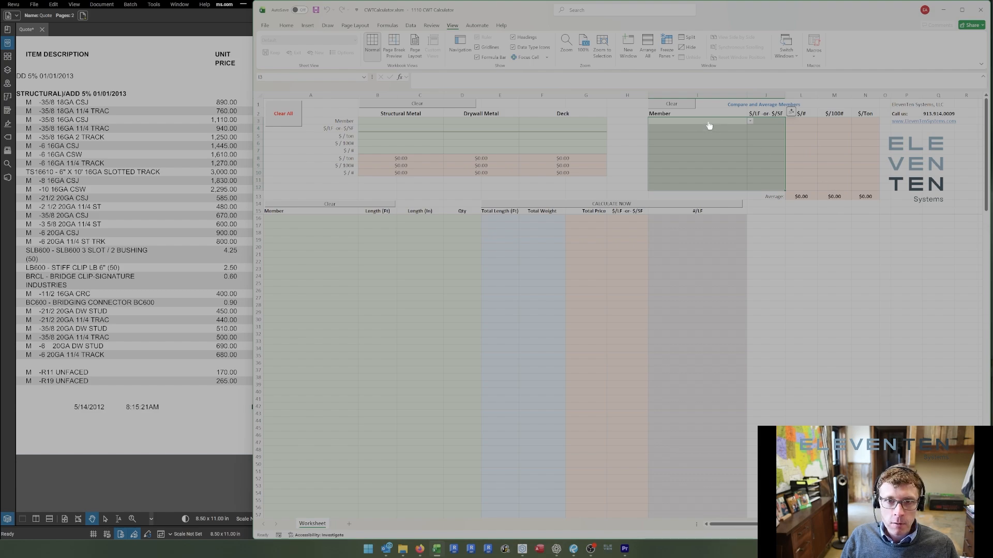
key(Down)
key(Up)
text(362s162-)
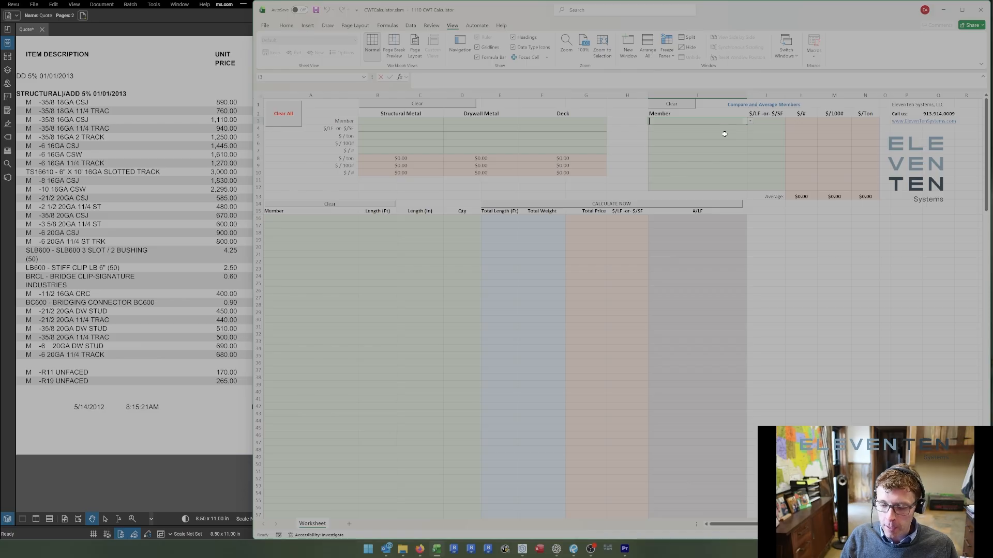
text(43 43mils (18ga) (33ksi)
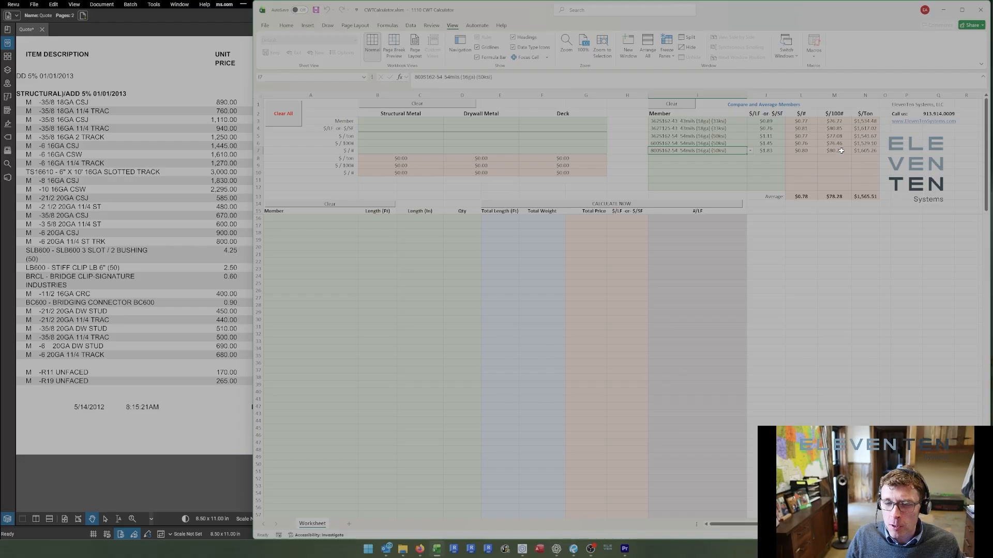
Set the Structural Metal $/100# price to 78.28, taken from the average of the compared members.
click(842, 196)
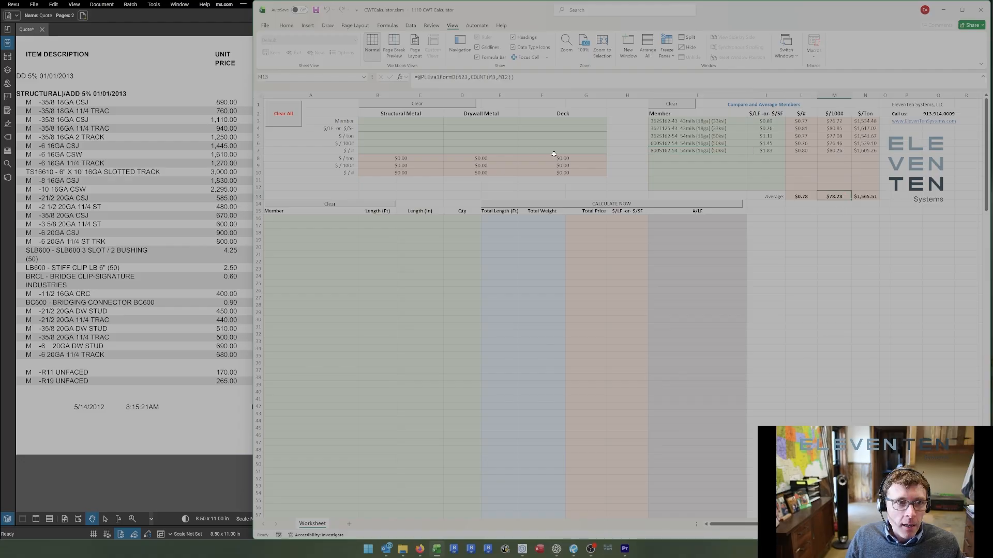
click(420, 143)
text(78.28)
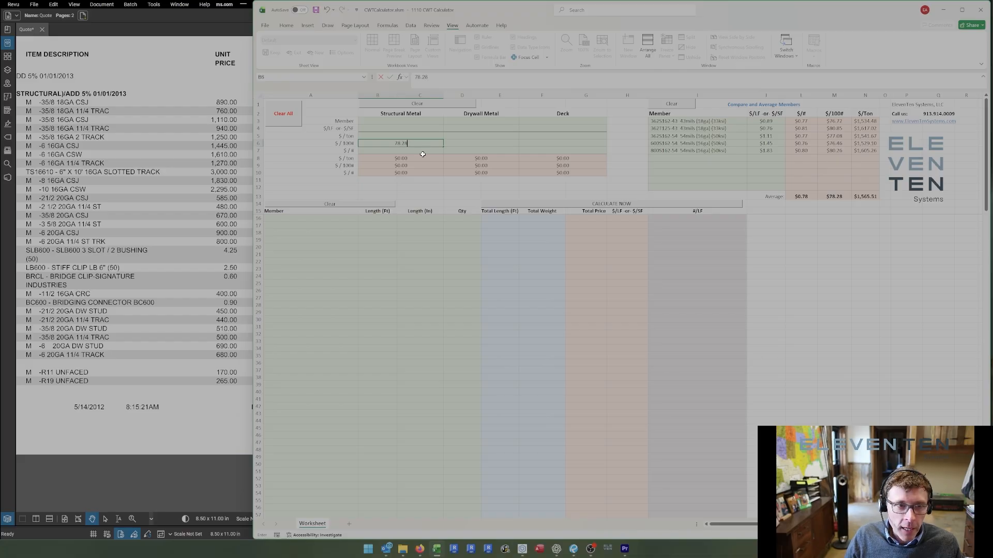
key(Return)
Enter member 600S300-97 97mils (12ga) (50ksi) in the first row of the lower member list.
click(310, 218)
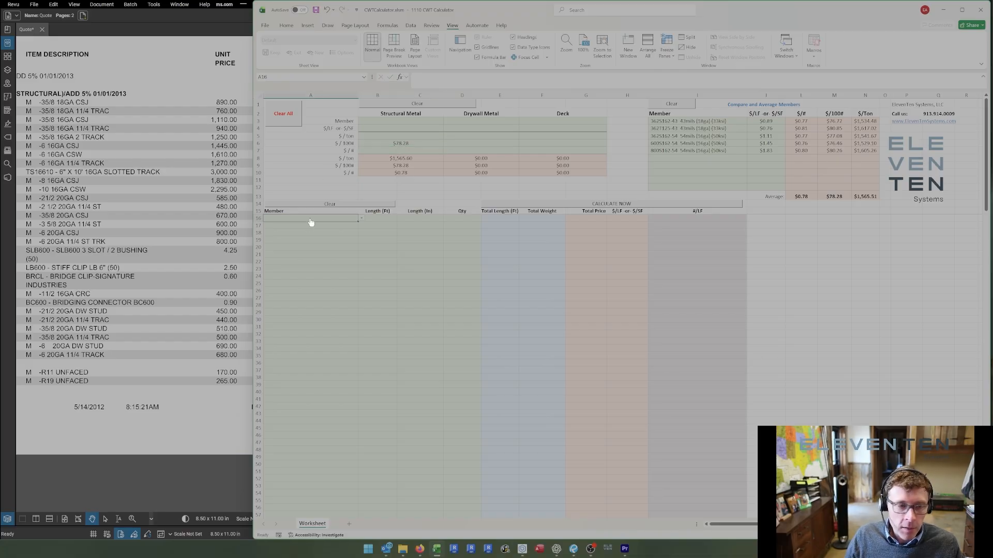
text(600s300)
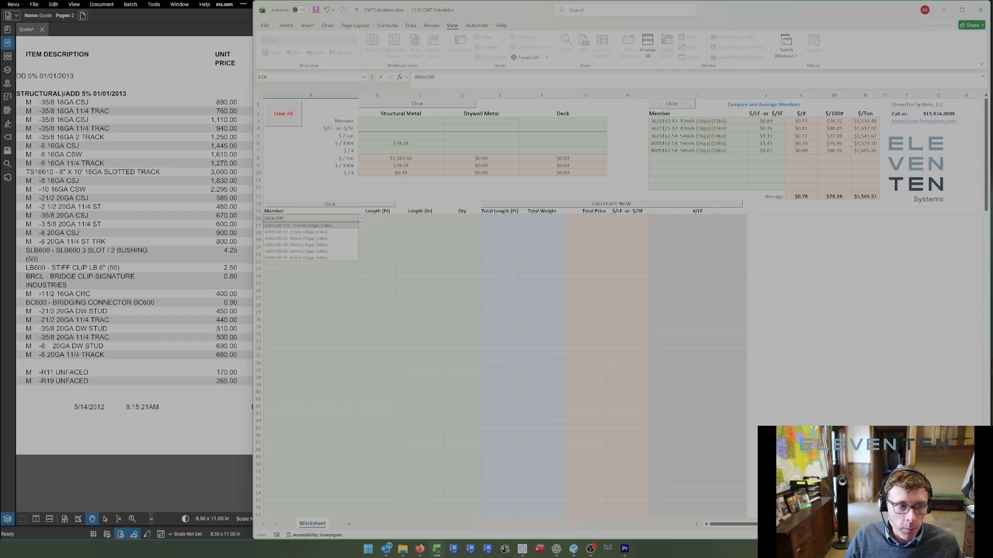
text(-973)
key(Return)
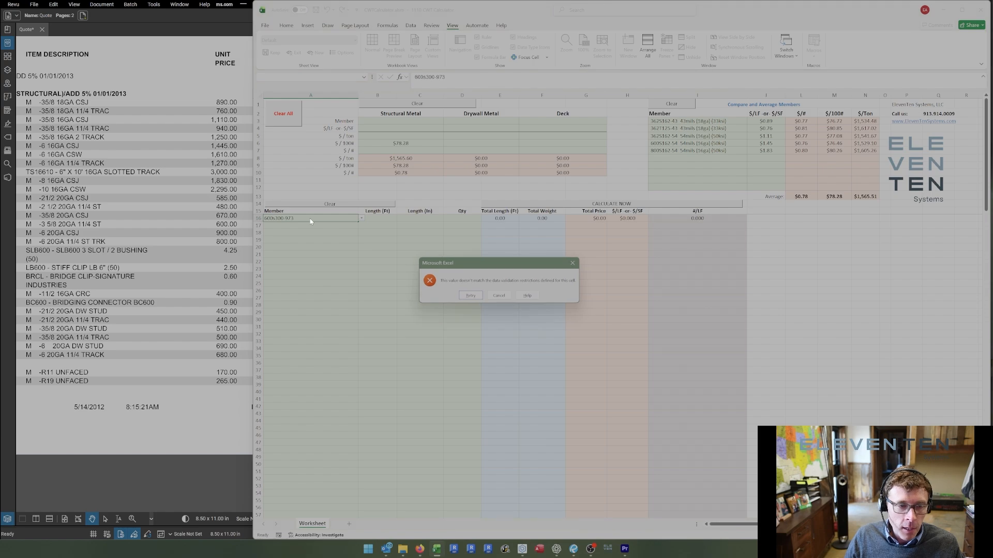
key(Return)
key(Return)
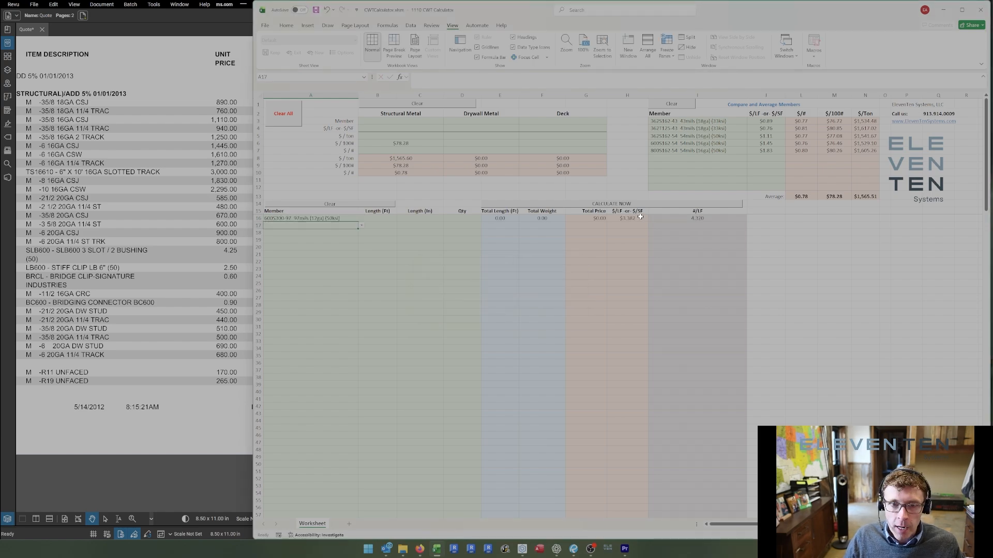
Examine the members in the lower list together with their $/LF or $/SF prices and #/LF weights.
drag(640, 217, 638, 259)
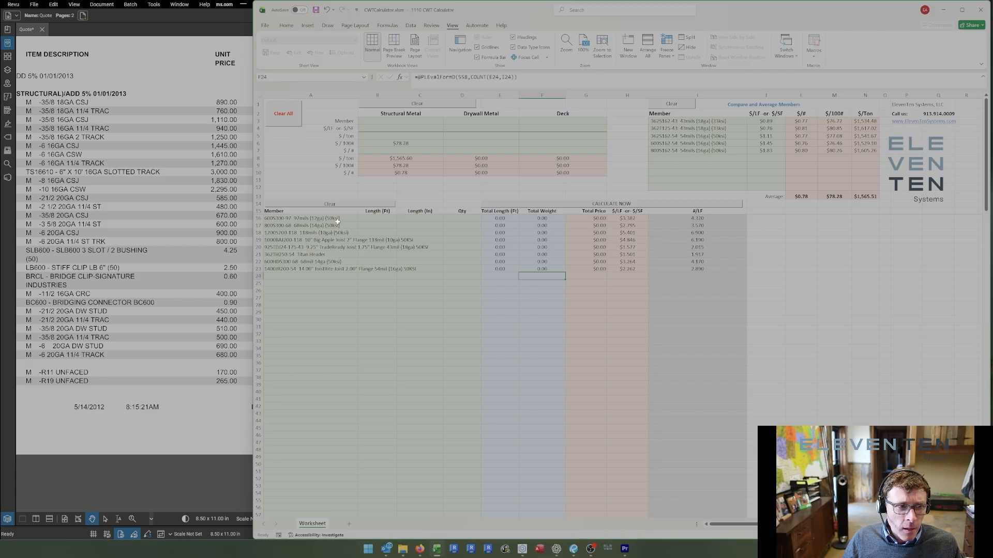
click(337, 218)
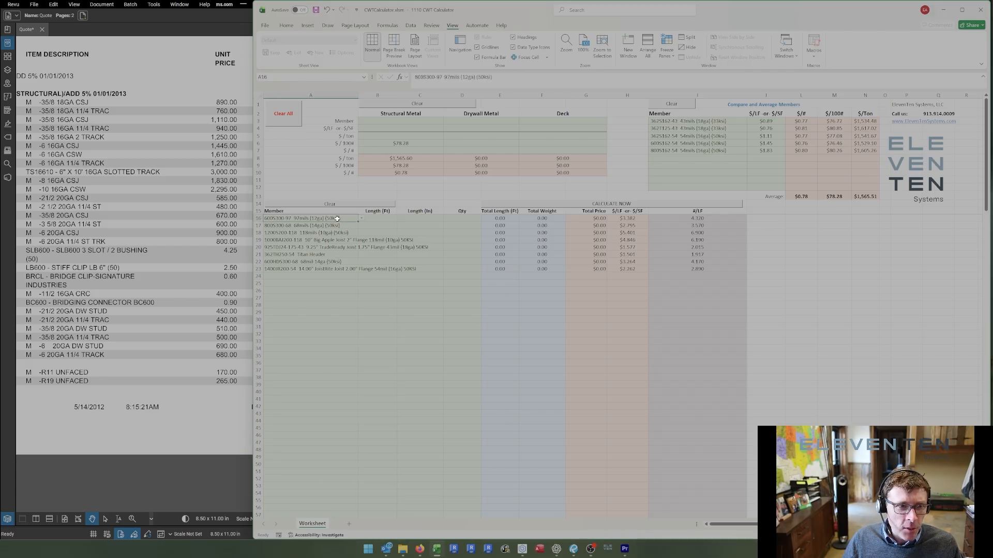
drag(337, 218, 336, 225)
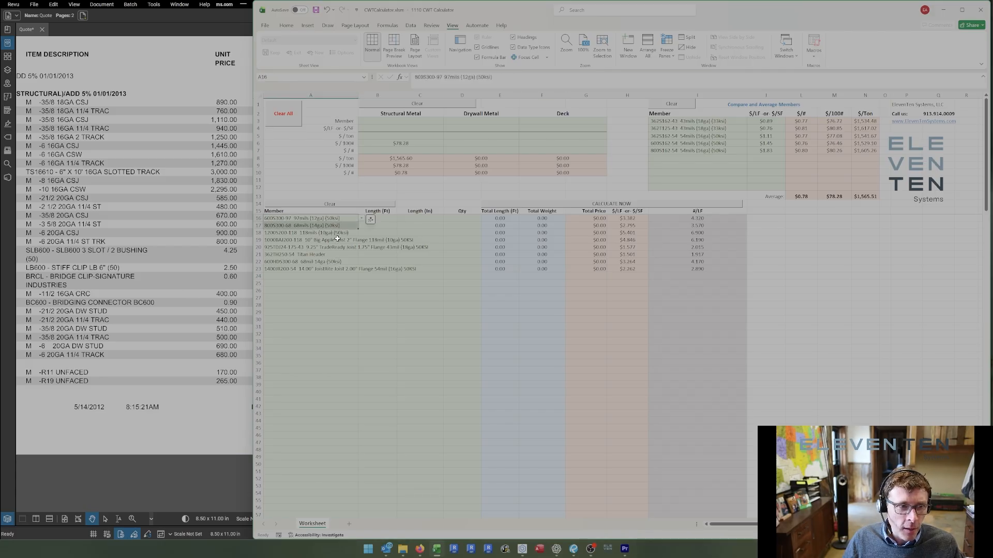
click(337, 239)
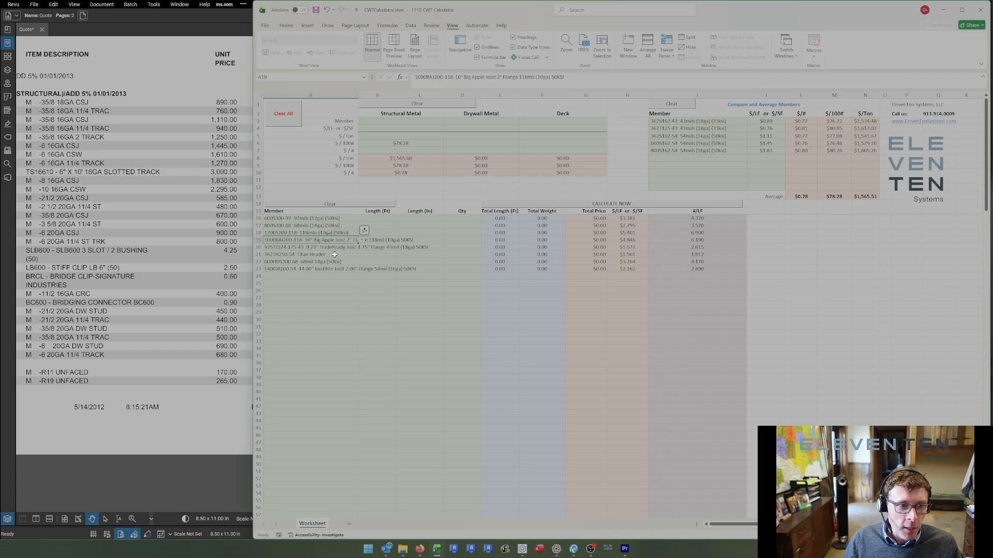
click(333, 264)
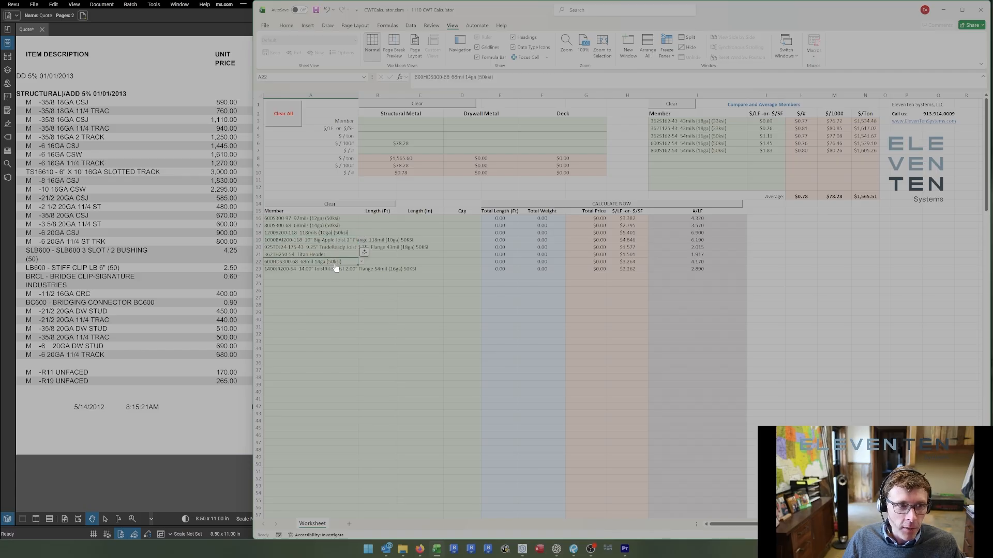
click(336, 269)
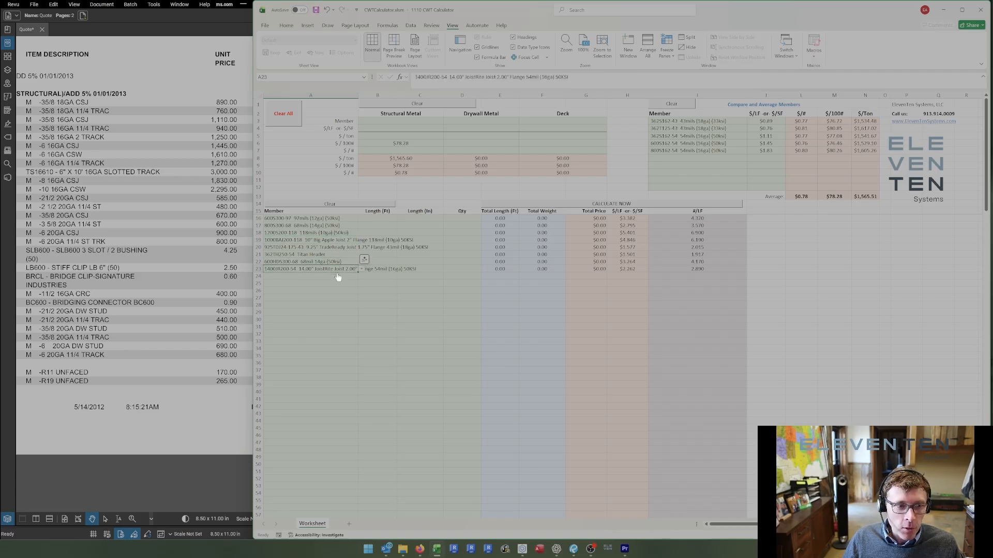
click(337, 277)
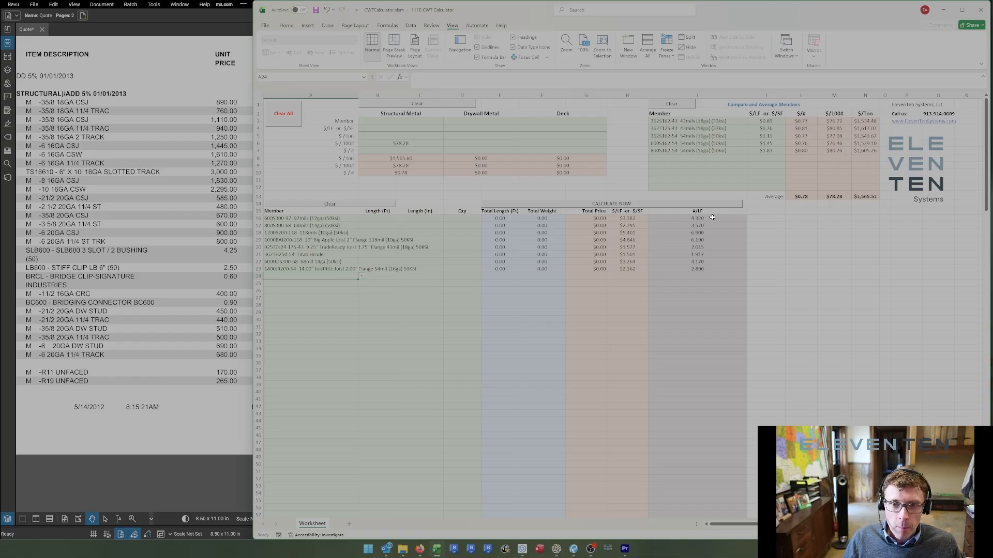
drag(712, 217, 708, 268)
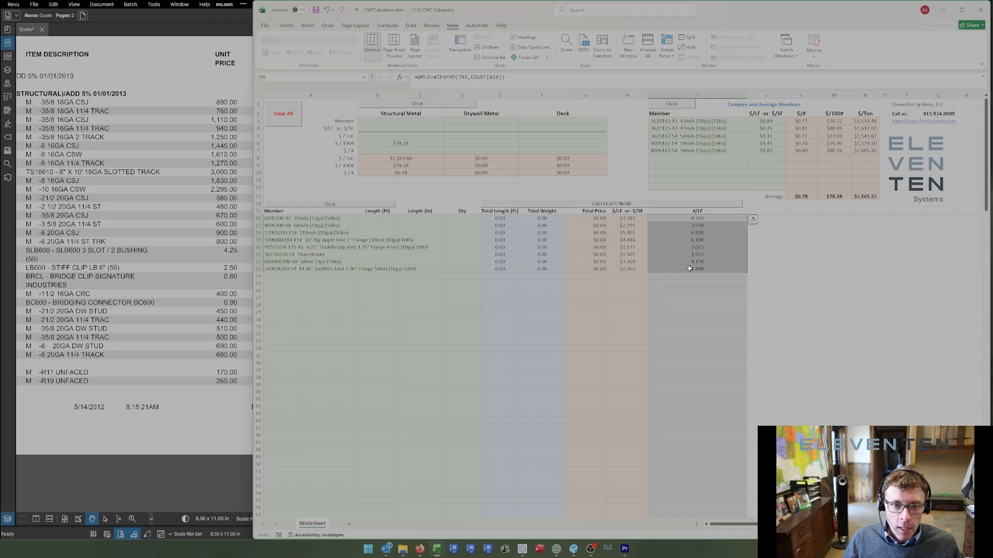
click(304, 270)
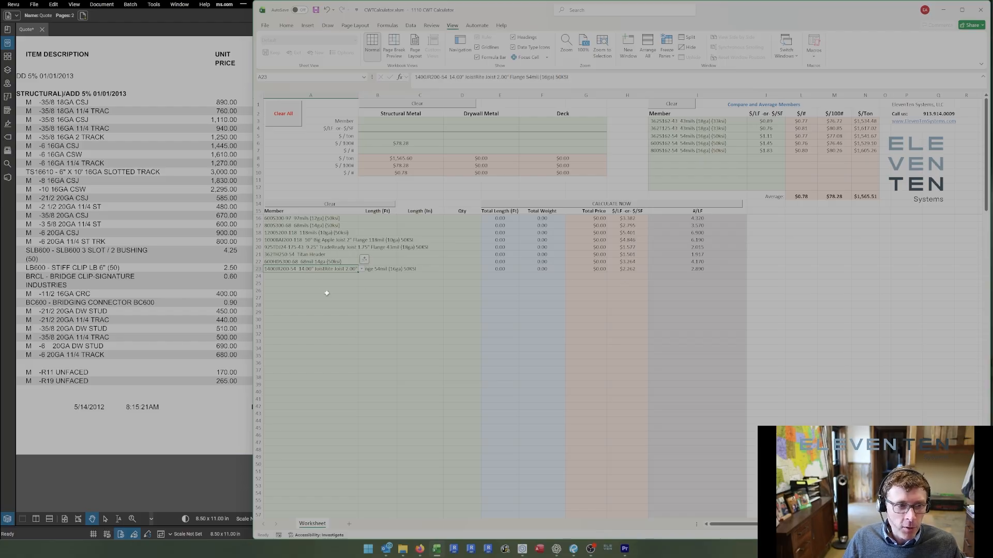
drag(343, 218, 342, 229)
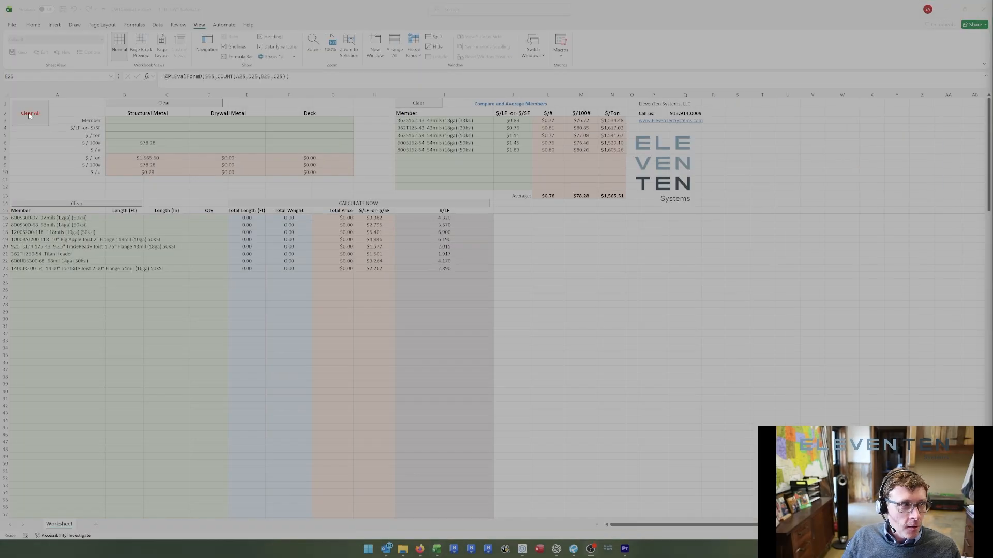
Clear the whole calculator and enter CD3.0-18 3" Composite Deck 18ga at $2.35 in Compare and Average Members.
click(29, 115)
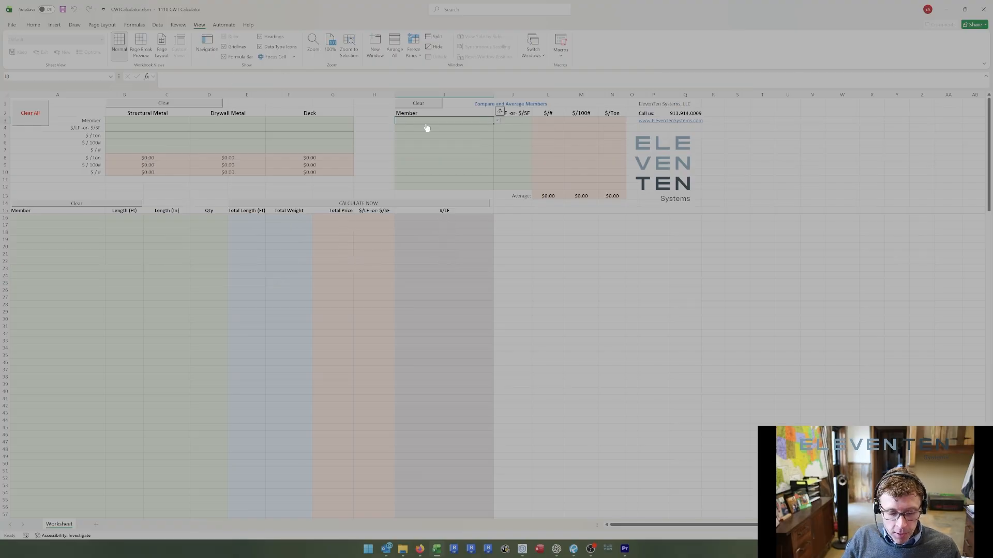
text(cd3.0)
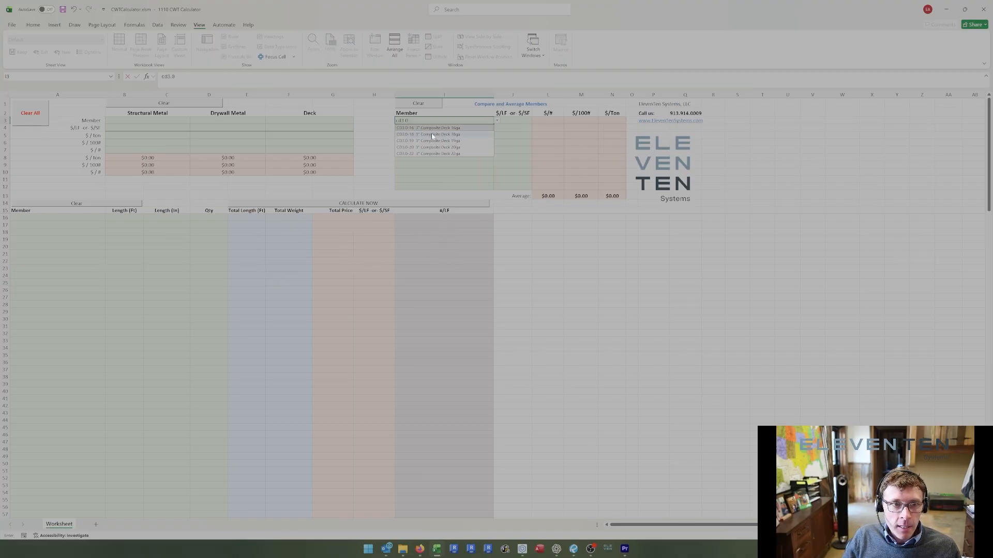
click(431, 133)
text(2.35)
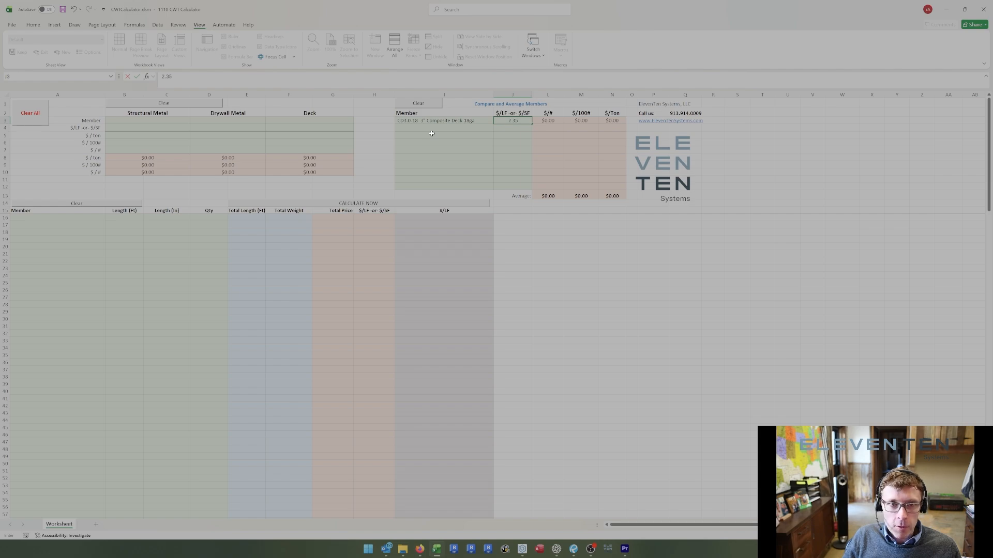
key(Return)
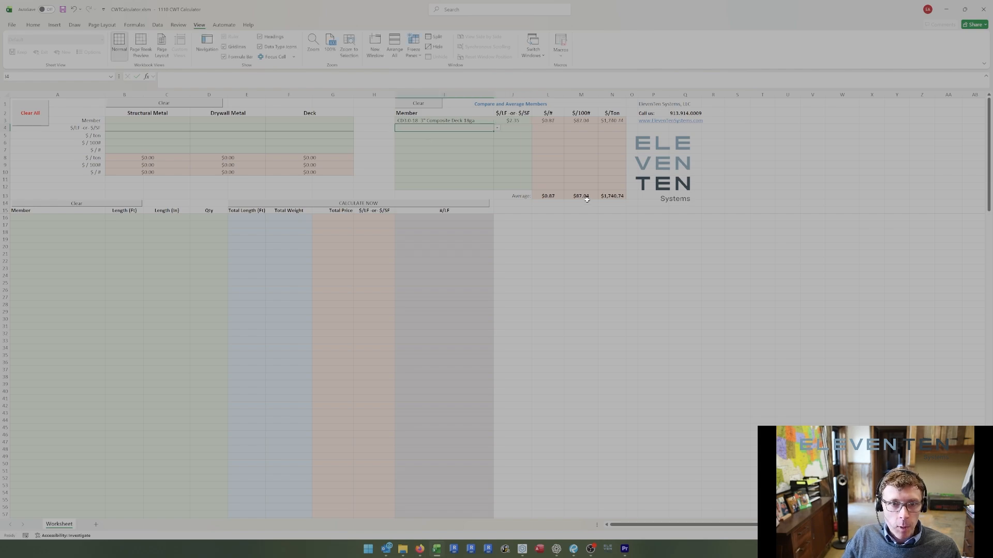
Set the Deck $/100# price to 87.04, taken from the average of the compared member.
click(286, 143)
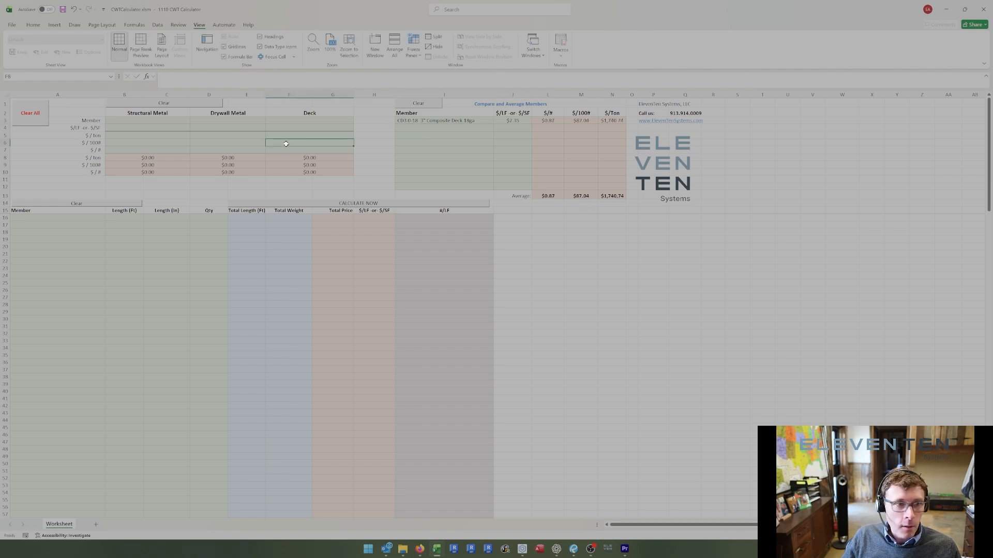
text($87.04)
Fill the lower member list with B Deck 18ga, N Deck 16ga, 1" Form Deck 26ga, Form Deck 9/16" 24ga and VersaDeck LS 3.5" 18ga.
click(104, 218)
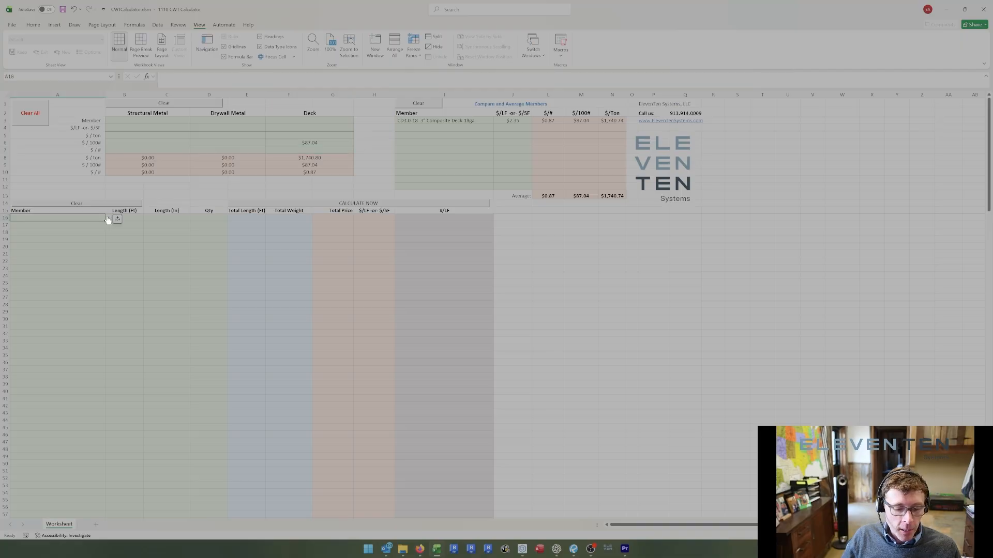
text(bd)
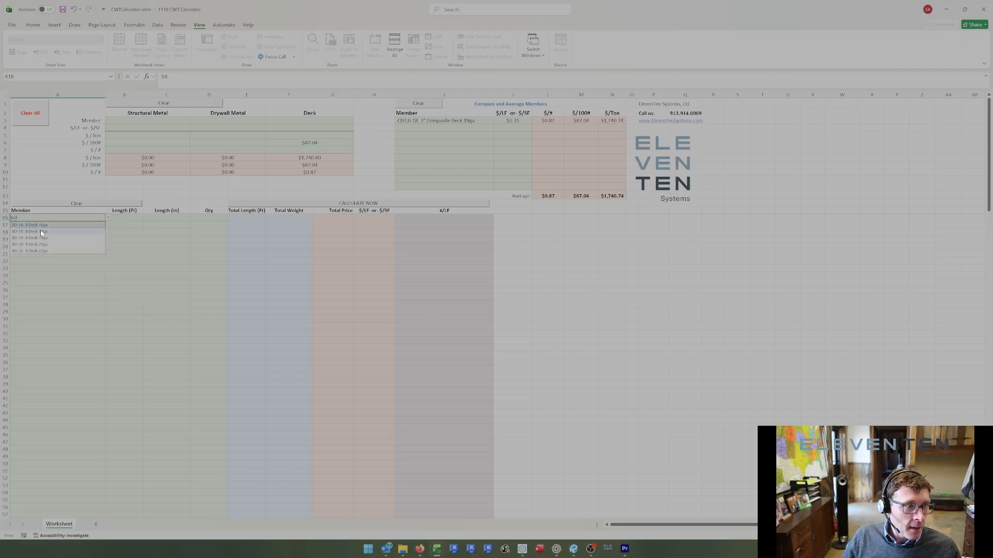
click(41, 231)
key(Return)
text(nd)
click(42, 232)
key(Return)
text(fd)
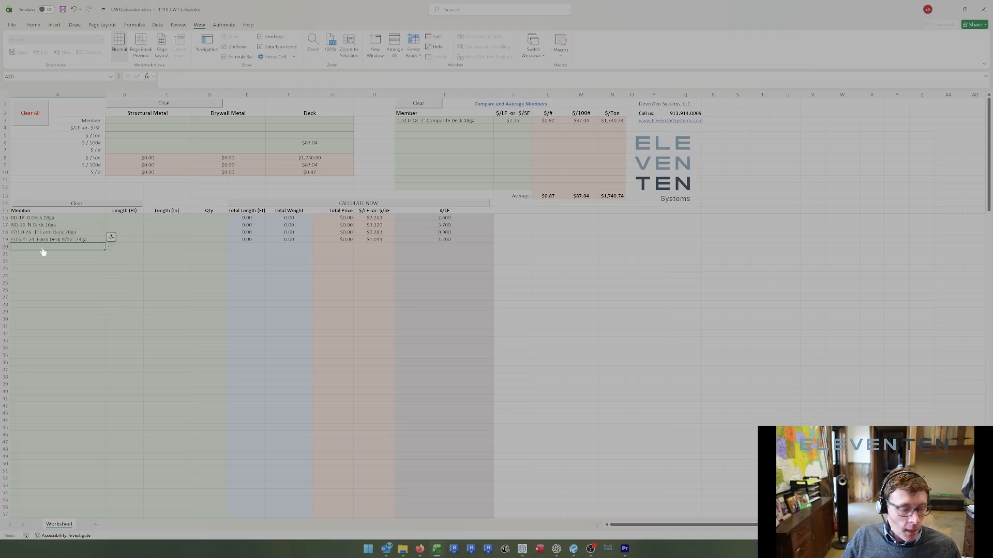
text(vd)
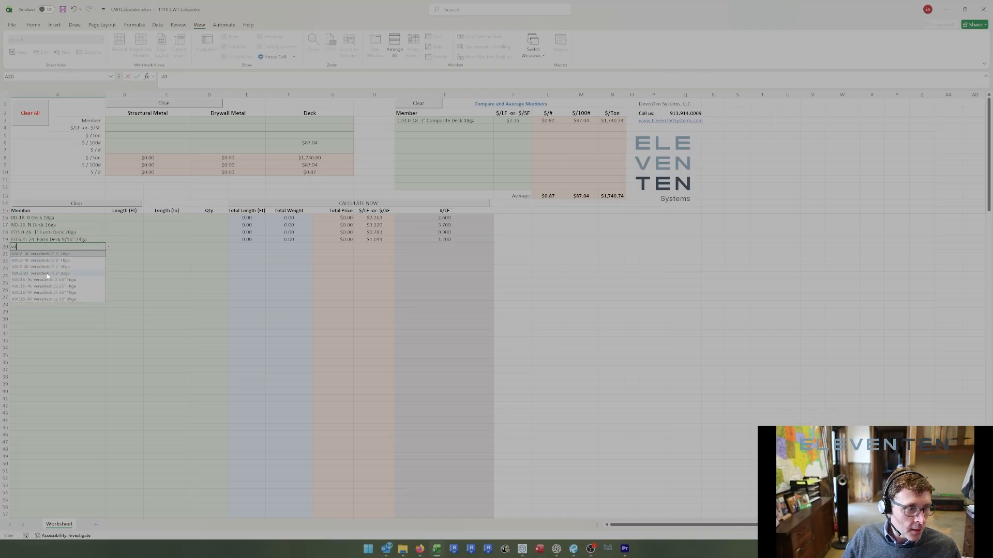
click(47, 286)
Examine the Deck $/100# price, the $/LF or $/SF prices of the listed decks and the VersaDeck row.
click(326, 143)
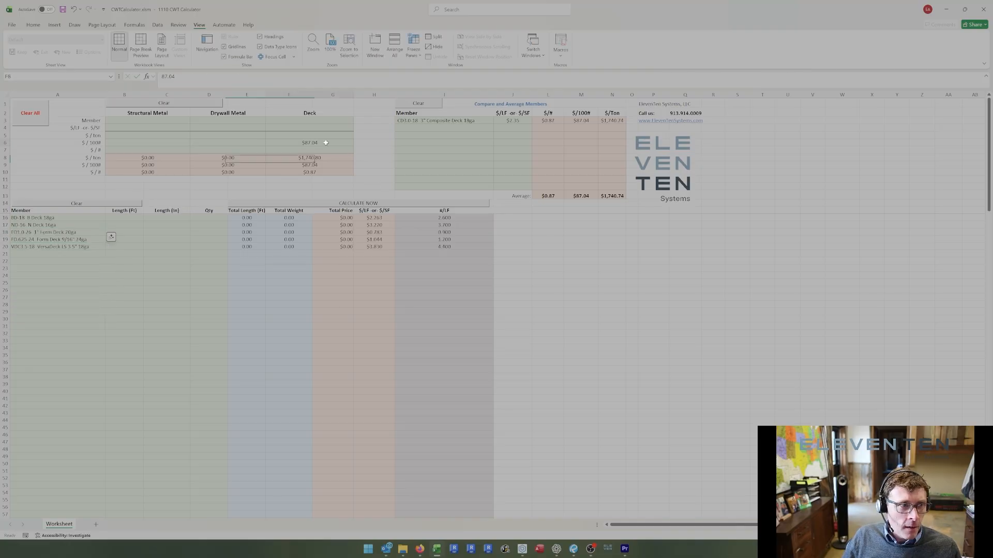
drag(384, 217, 385, 245)
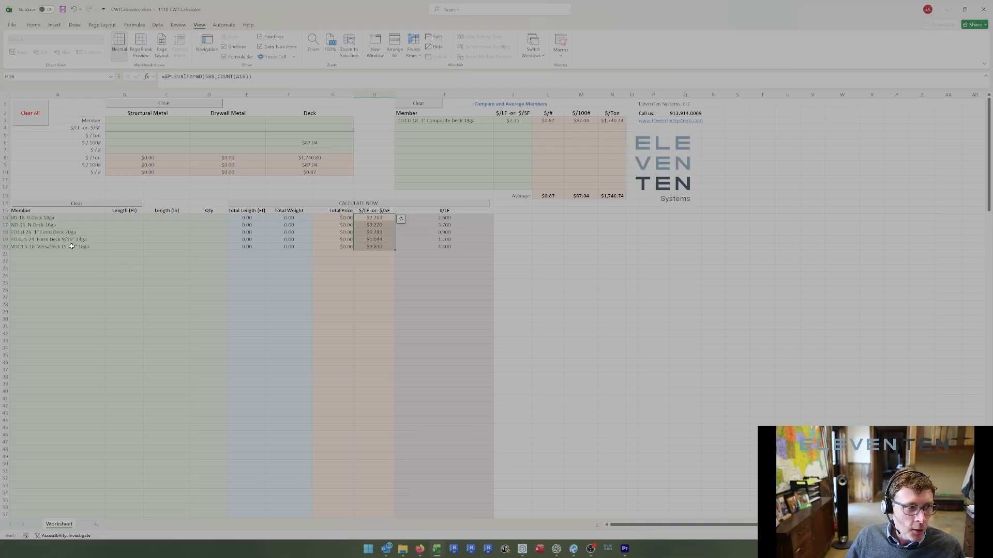
drag(71, 246, 443, 248)
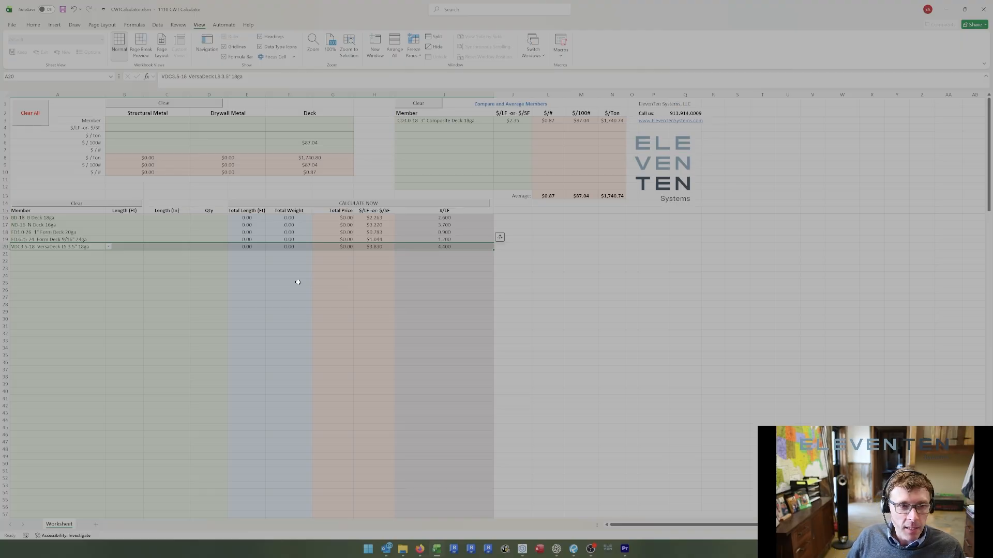
key(Down)
key(Down)
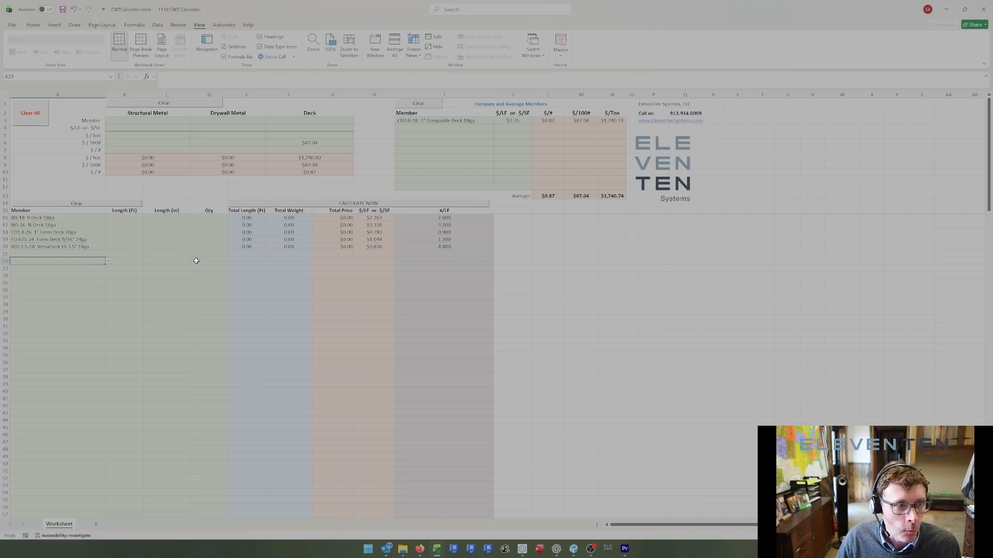